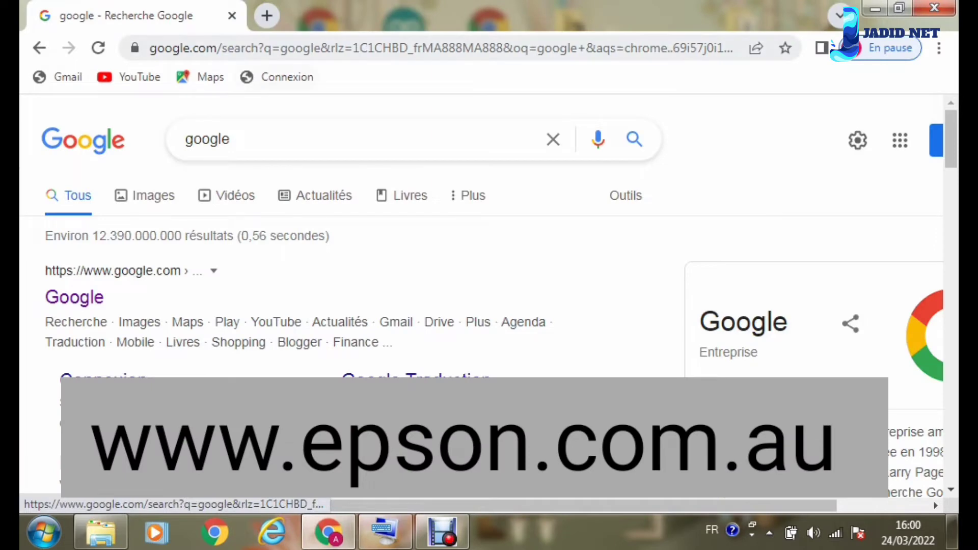
click(438, 48)
key(BackSpace)
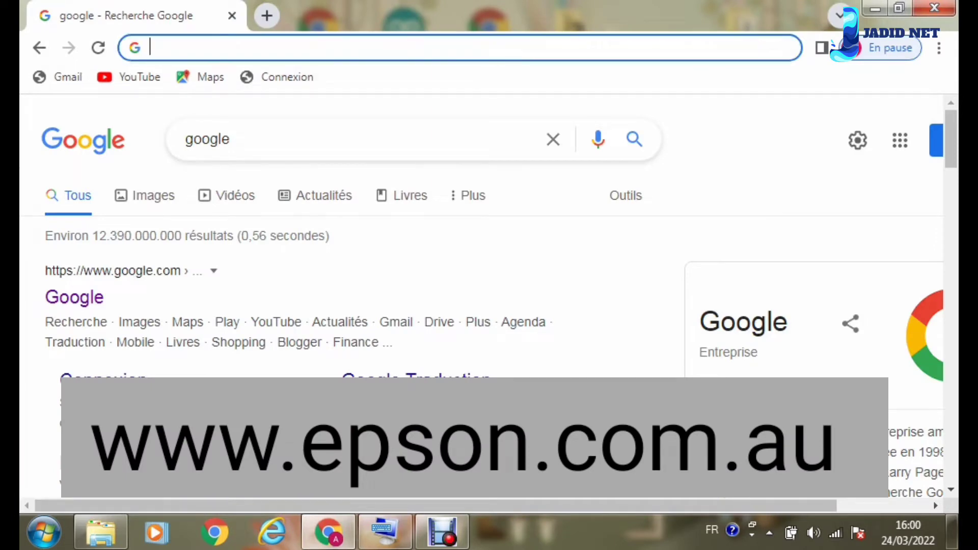
text(ww)
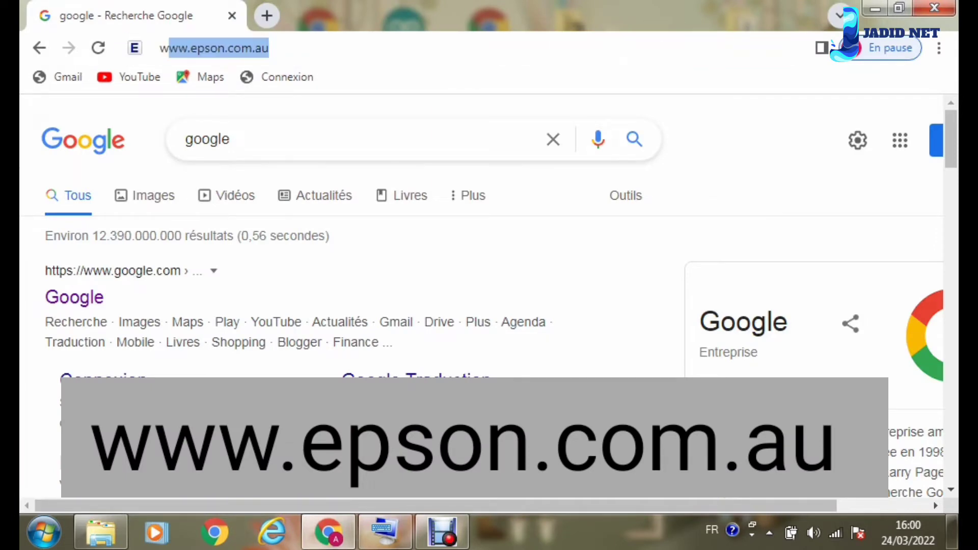
text(w)
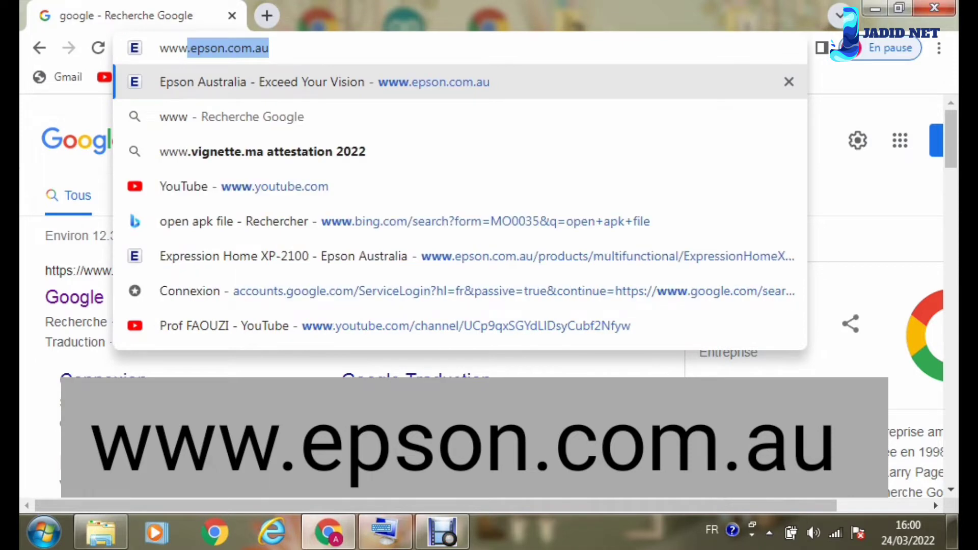
text(.e)
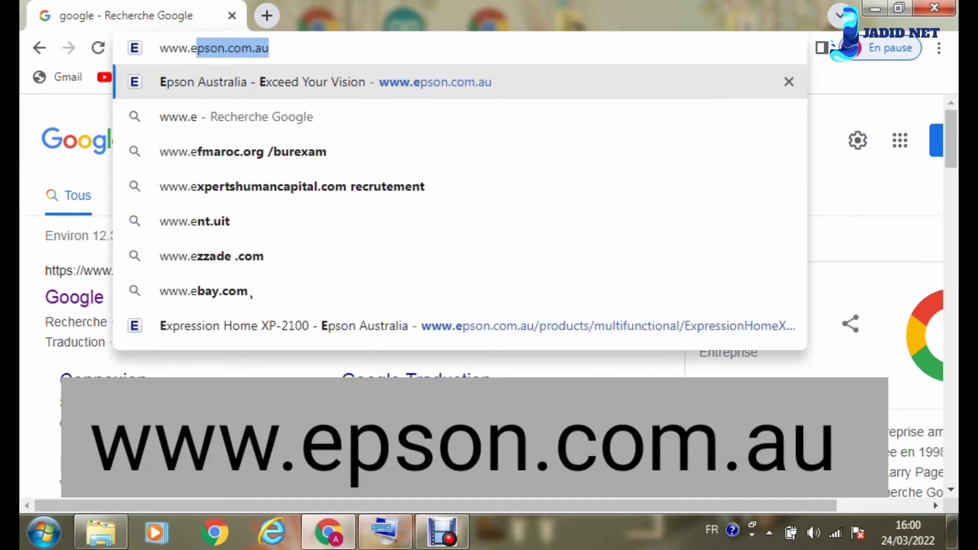
text(pso)
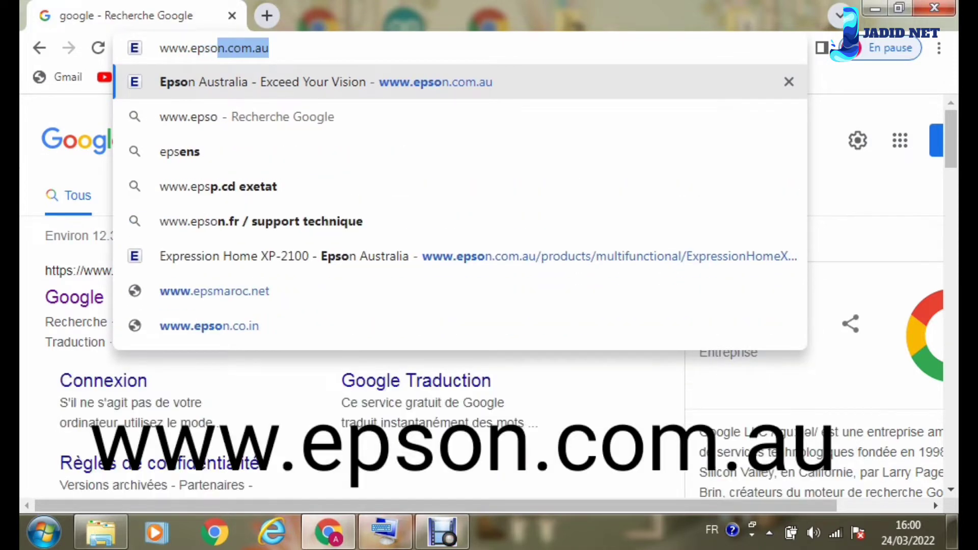
text(n.)
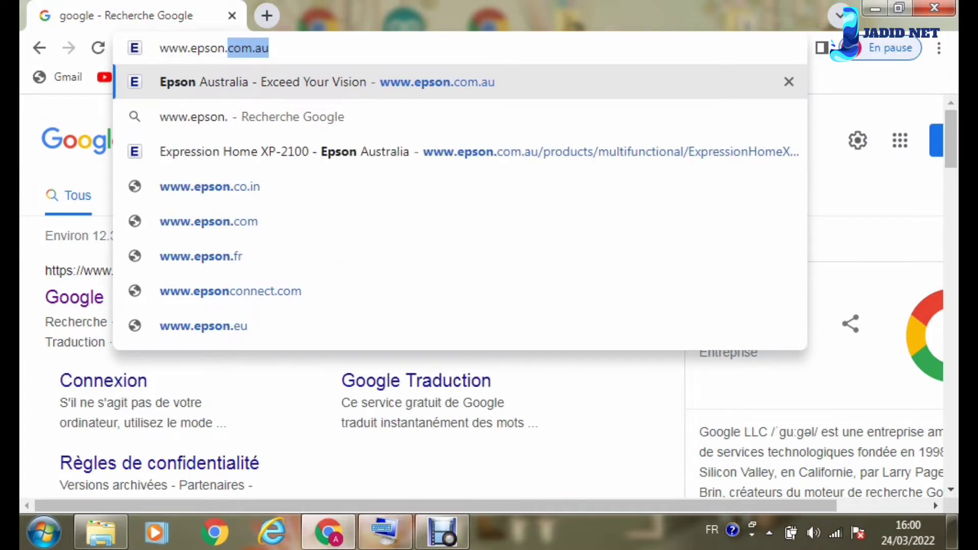
text(com)
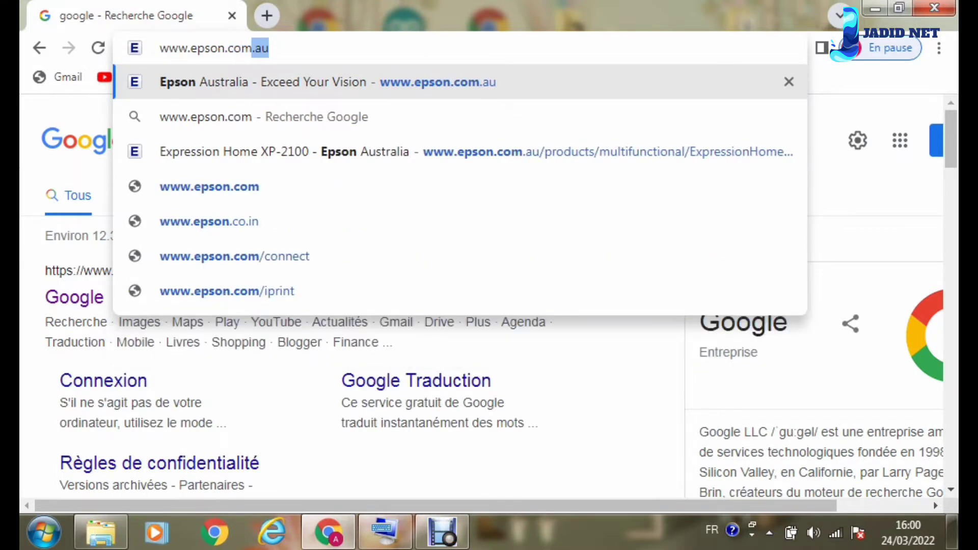
text(.)
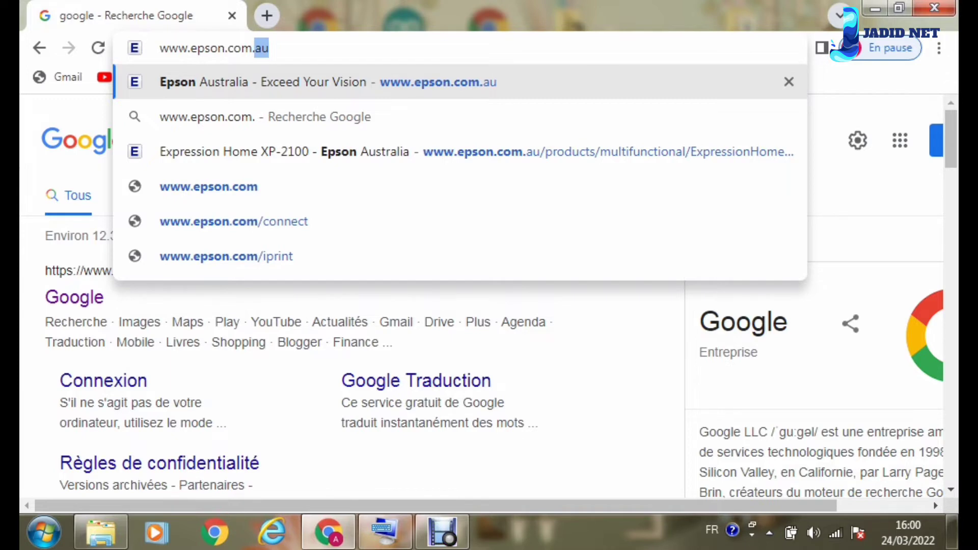
text(au)
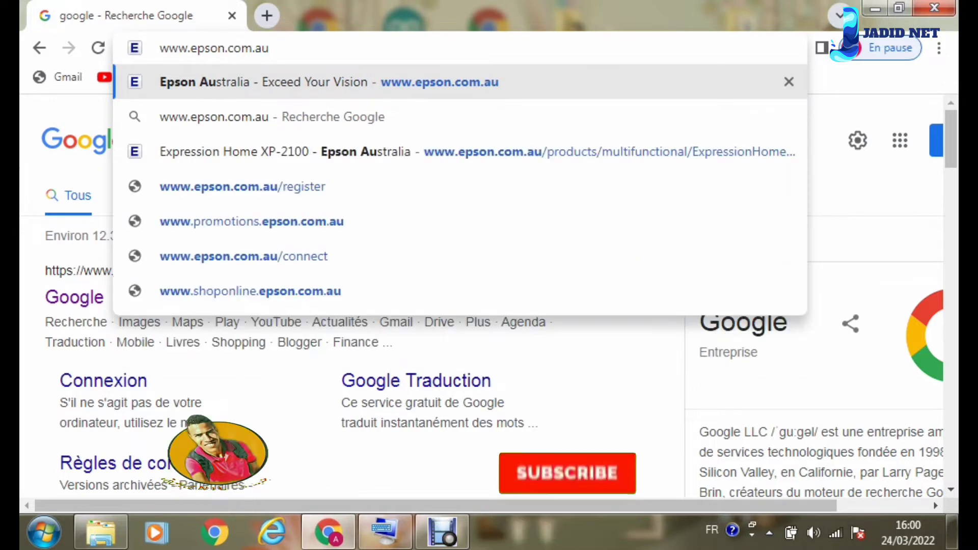
key(Return)
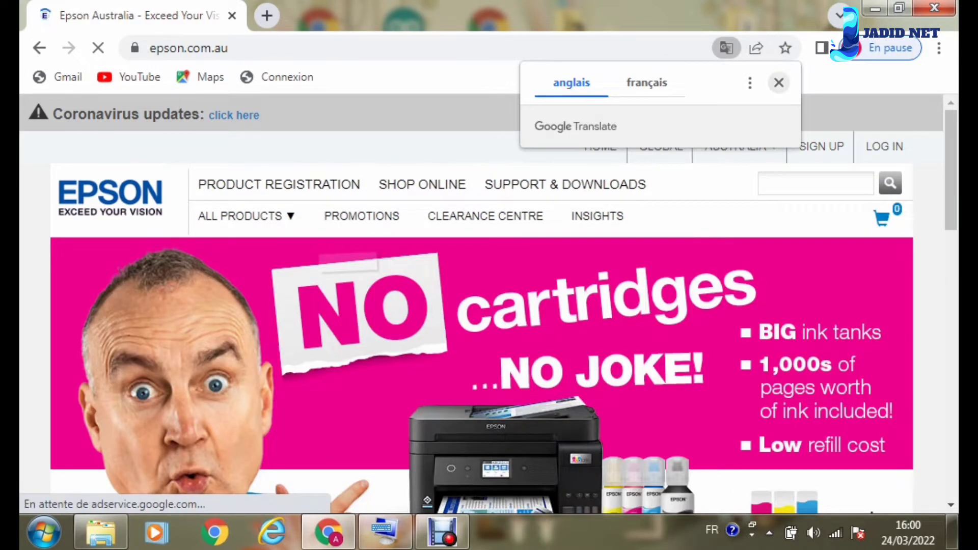
click(780, 83)
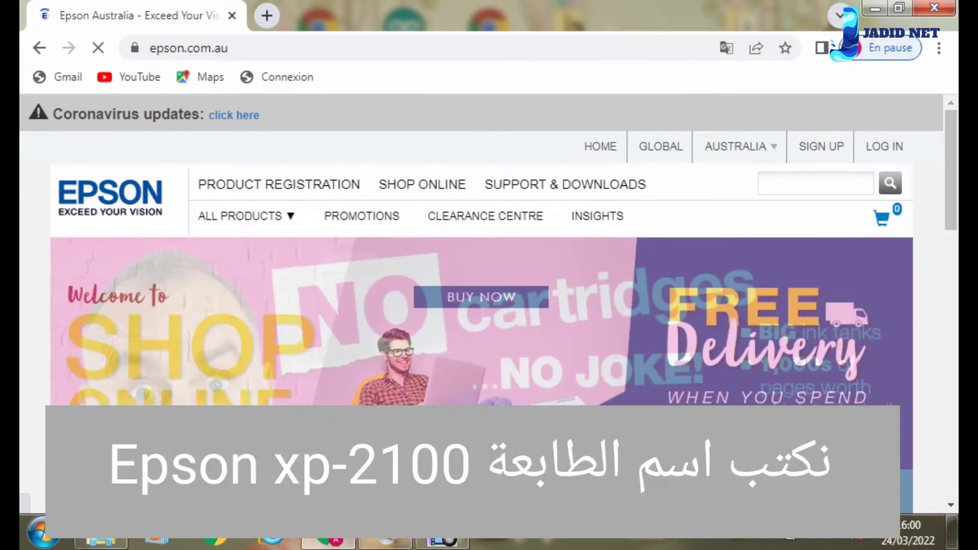
Search the Epson site for xp-2100 and open the Expression Home XP-2100 product page.
click(795, 184)
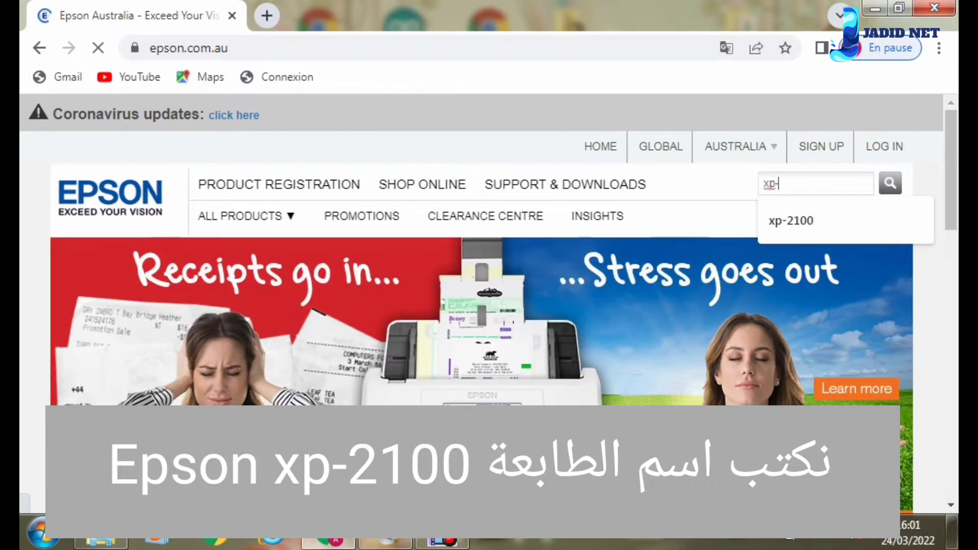
text(xp-2100)
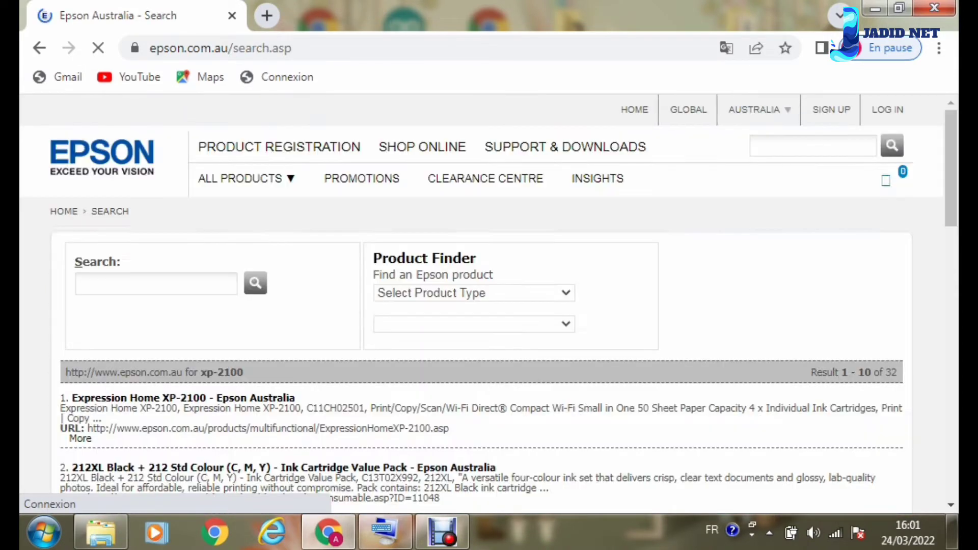
scroll(489, 305, down, 2)
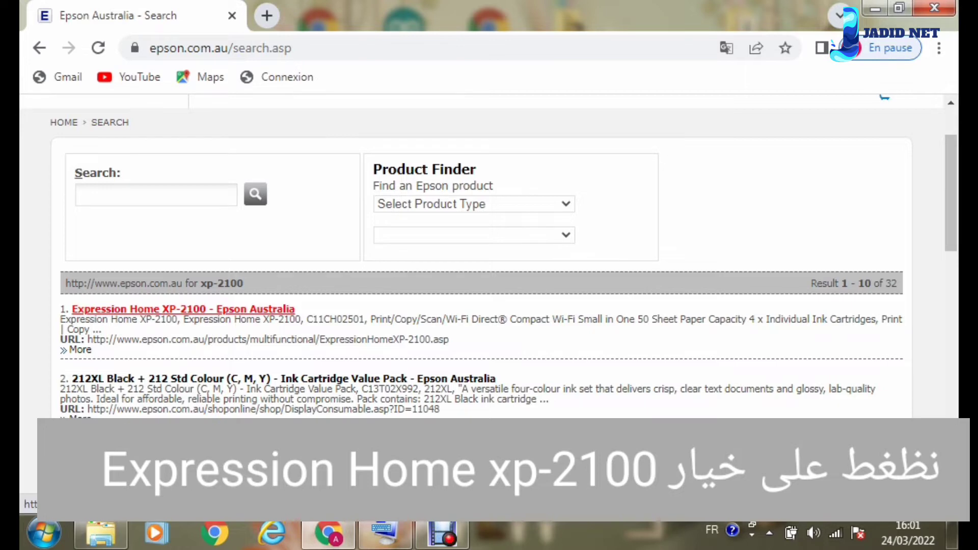
click(183, 310)
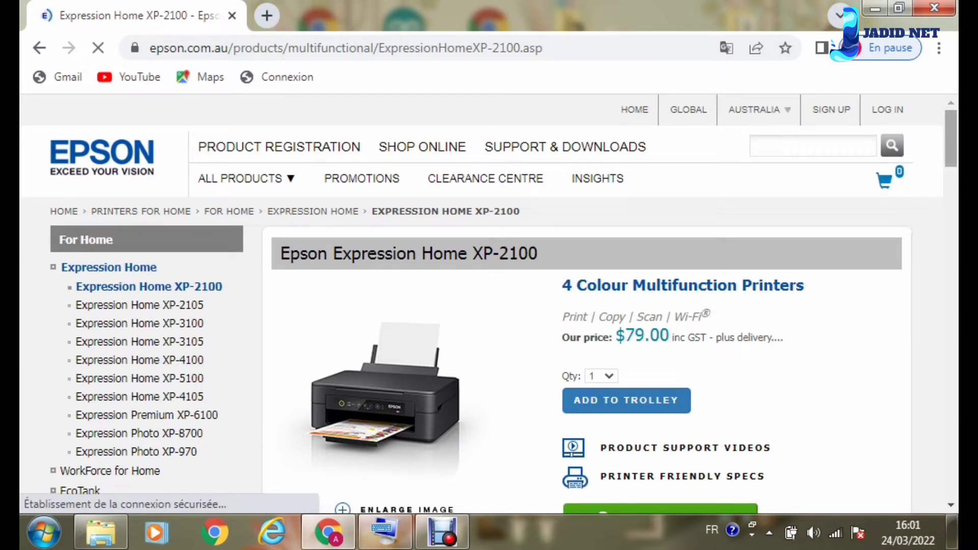
Open the Expression Home XP-2100 Drivers & Downloads page and show its downloads for All operating systems.
scroll(490, 306, down, 3)
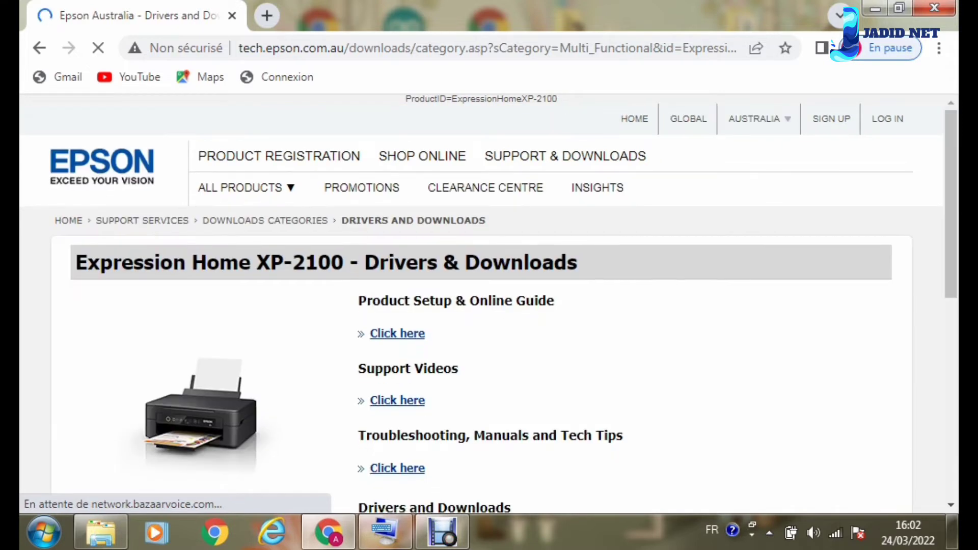
scroll(490, 316, down, 2)
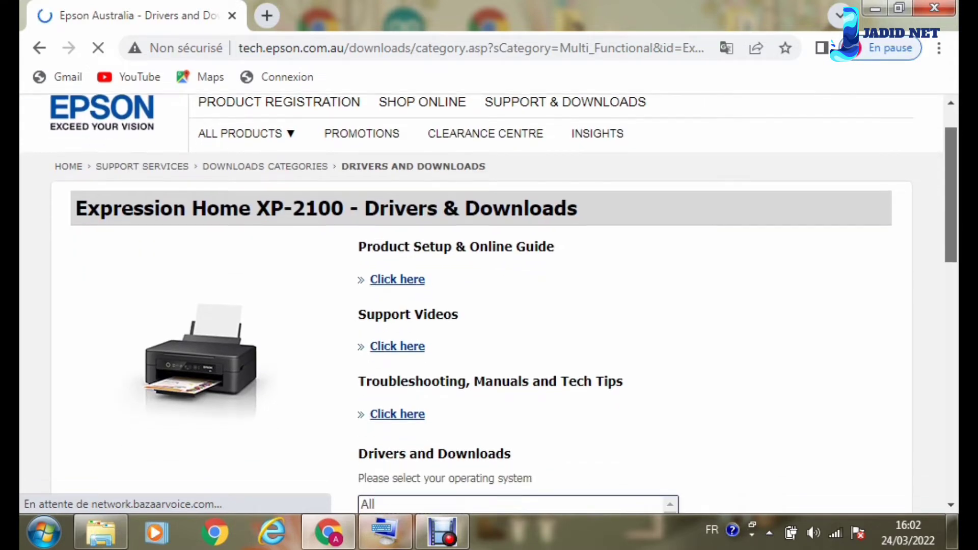
scroll(489, 316, down, 2)
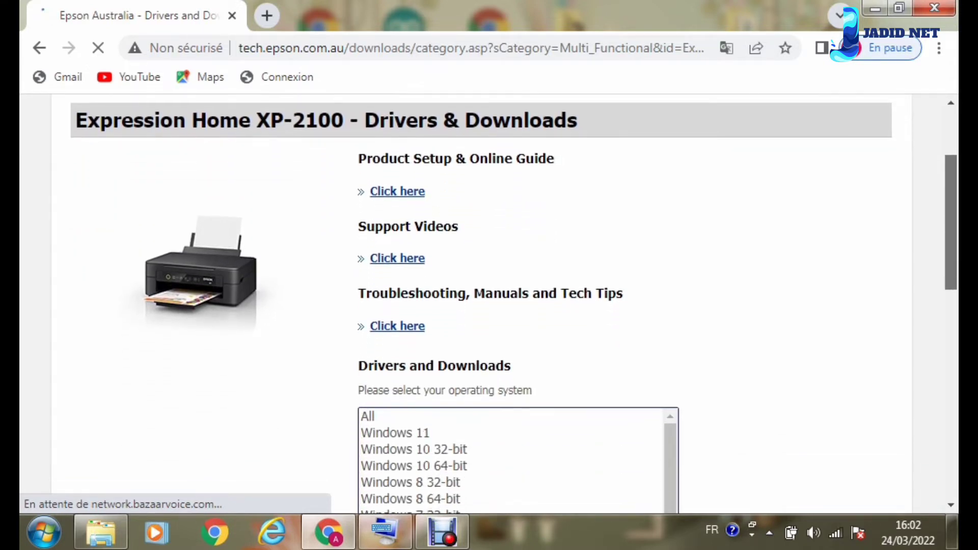
scroll(489, 316, down, 2)
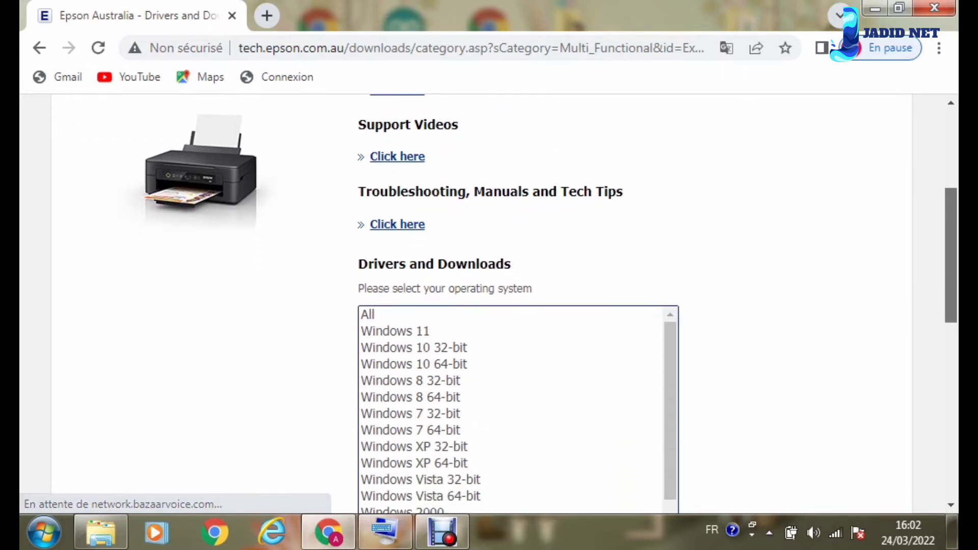
scroll(490, 316, down, 2)
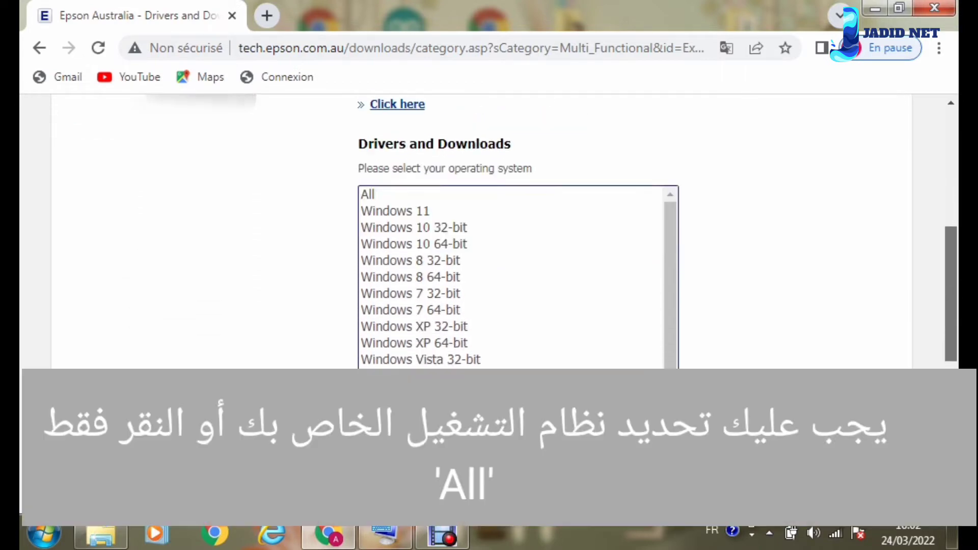
scroll(518, 278, down, 3)
scroll(518, 277, up, 4)
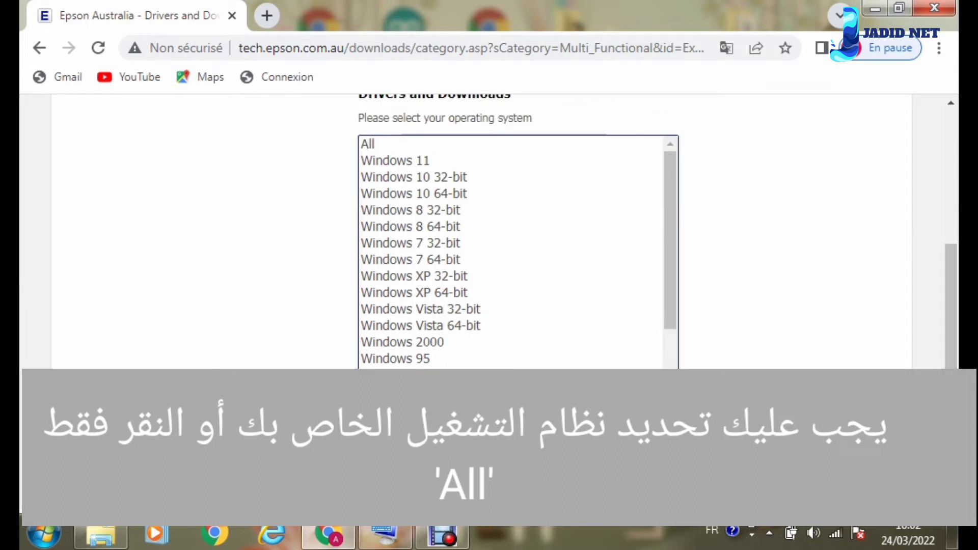
click(368, 144)
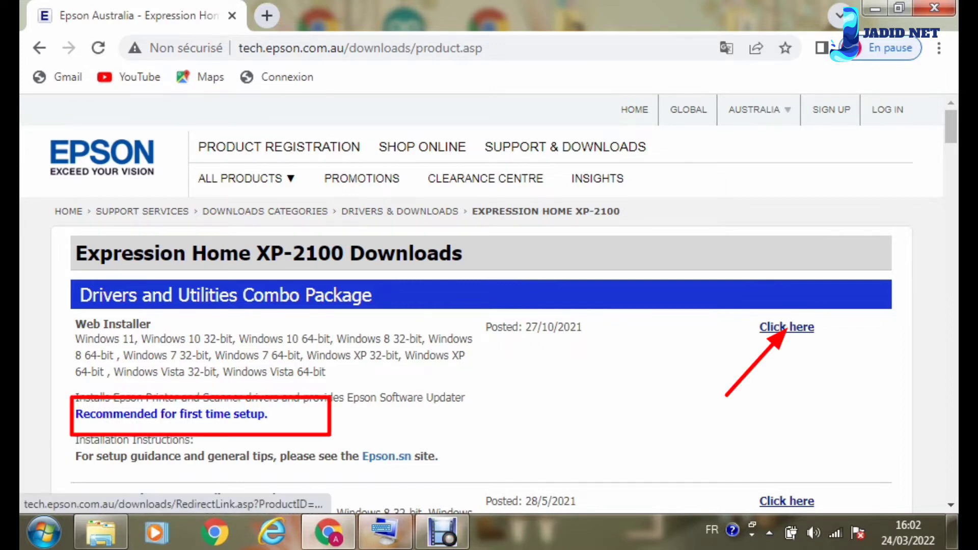
Download the XP-2100 Web Installer from the Drivers and Utilities Combo Package section, accepting the software license agreement.
click(785, 328)
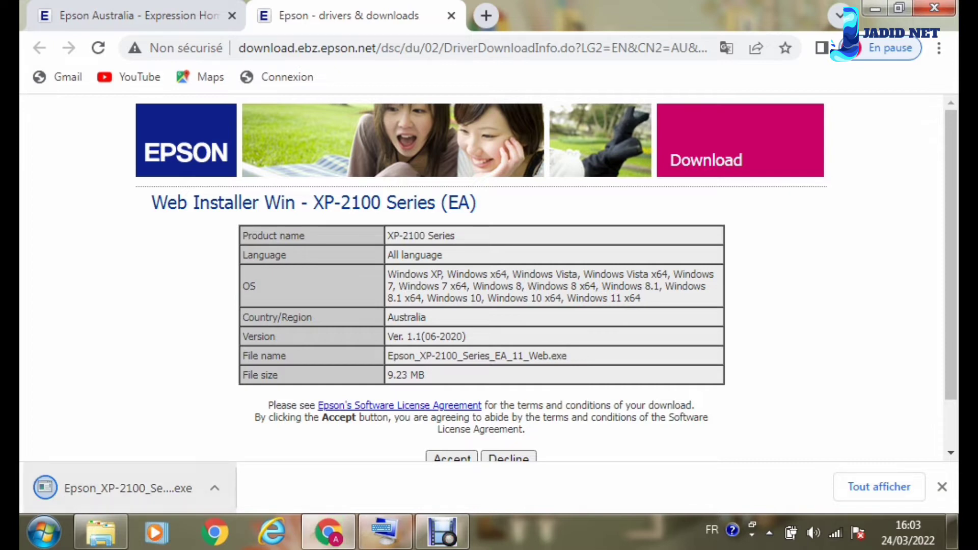
click(215, 489)
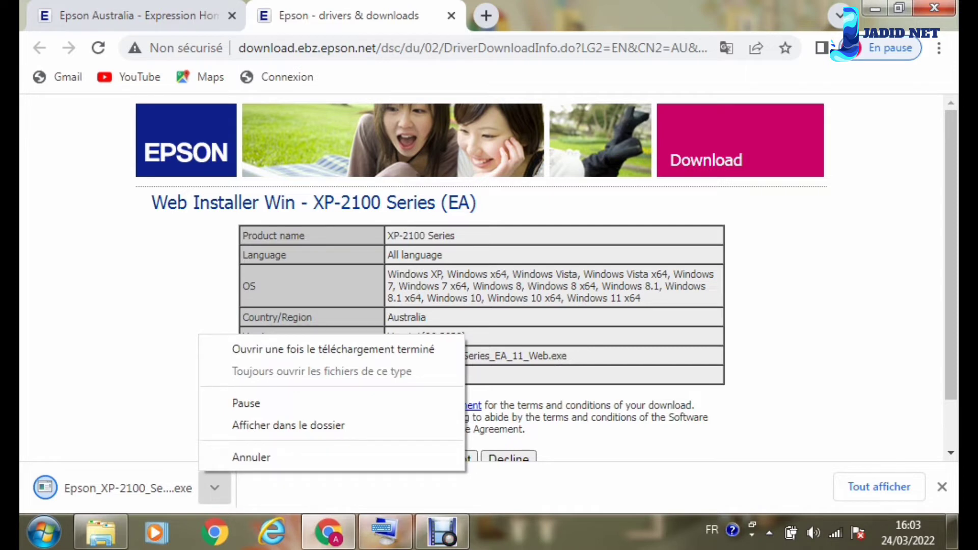
key(Escape)
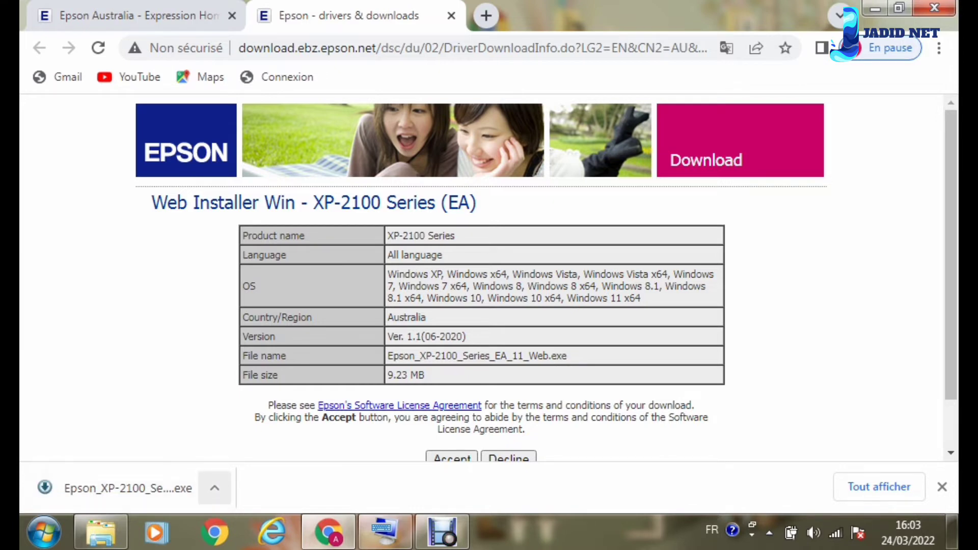
Run the downloaded Epson XP-2100 web installer, allow it past the security warning, and minimise the browser to the desktop.
click(215, 488)
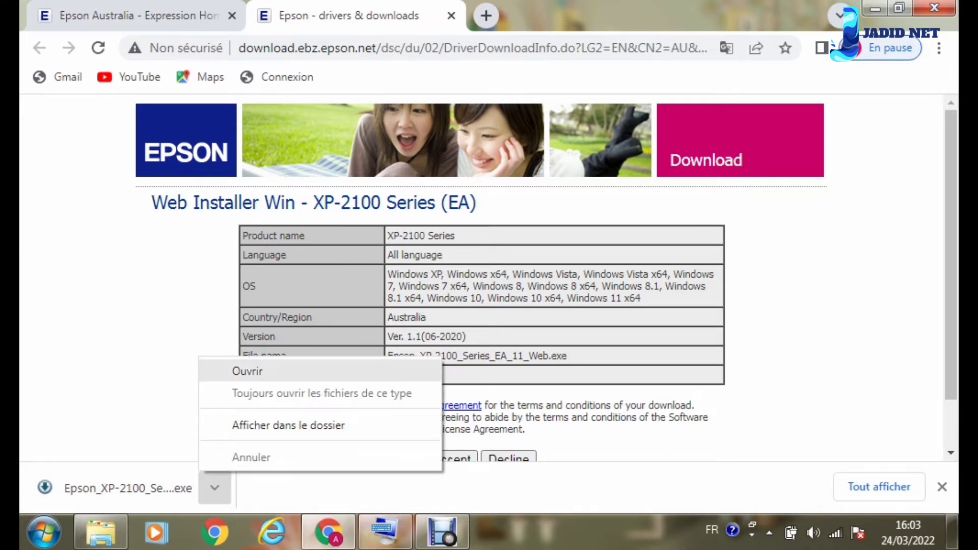
click(248, 371)
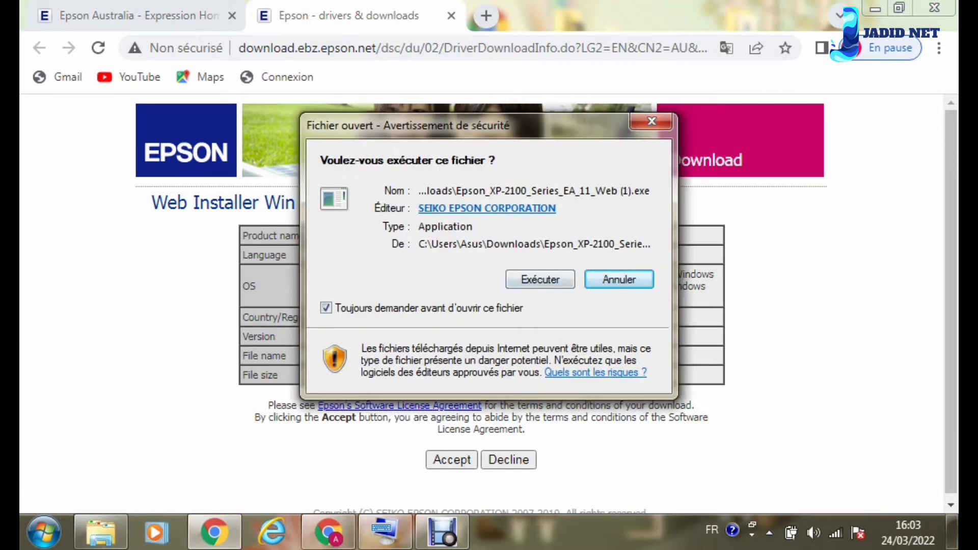
click(540, 279)
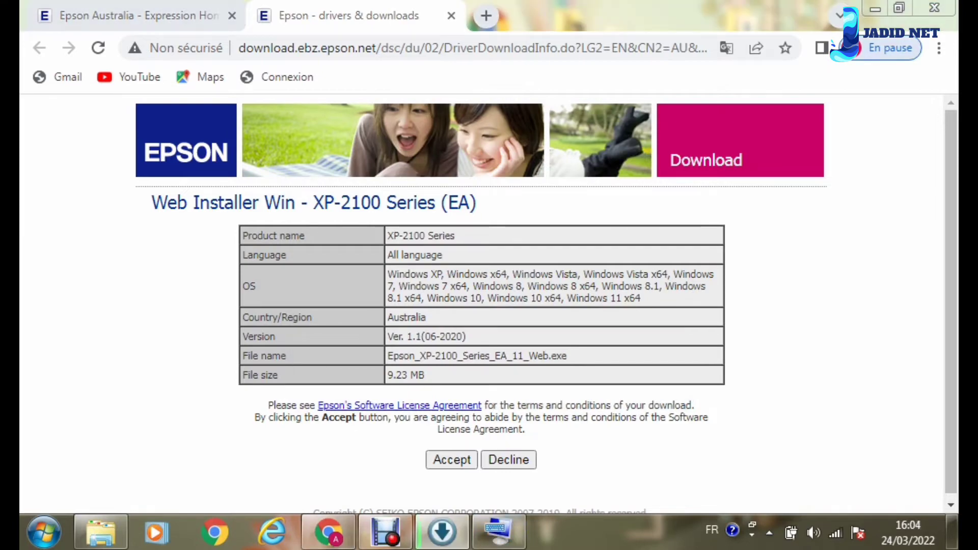
key(super+d)
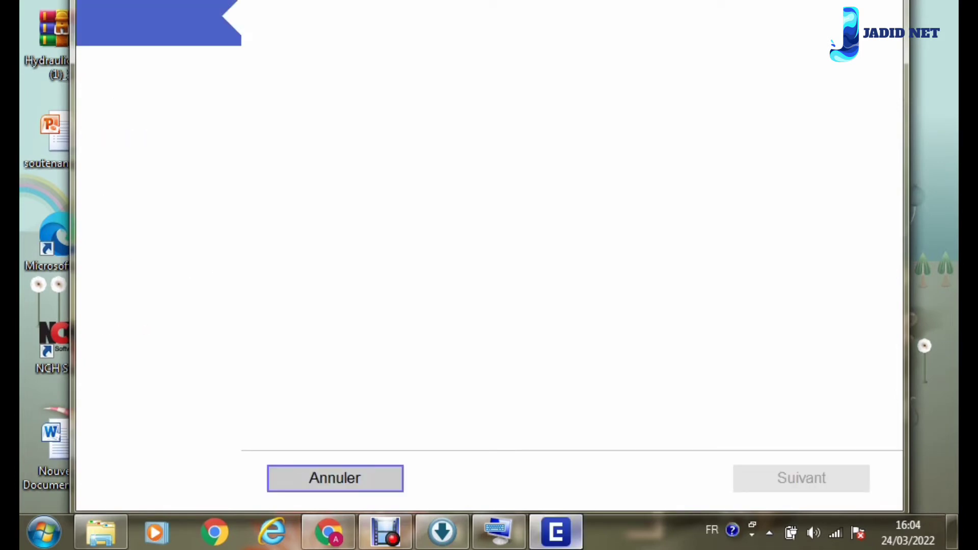
Accept the installer's licence terms and continue past the options page with sending usage information to Epson enabled.
mouse_move(557, 533)
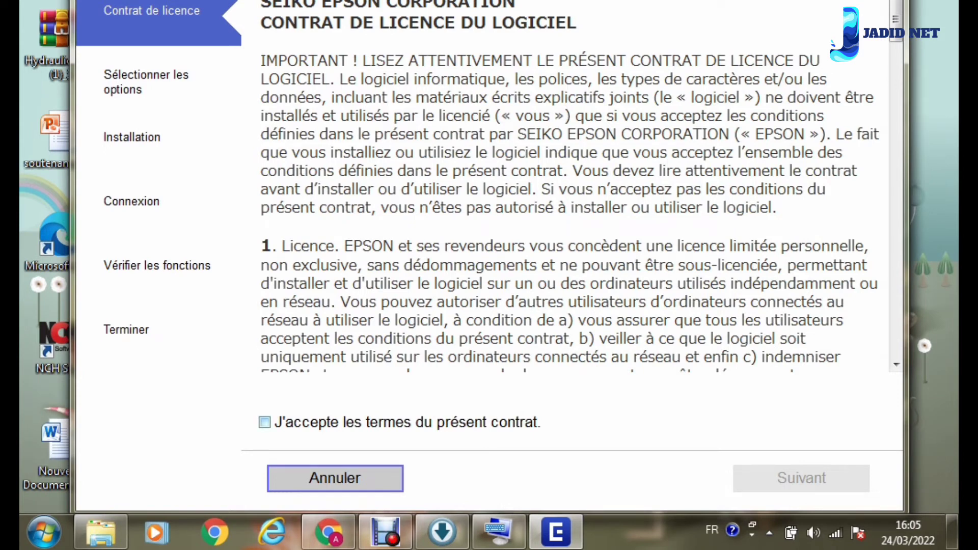
click(265, 423)
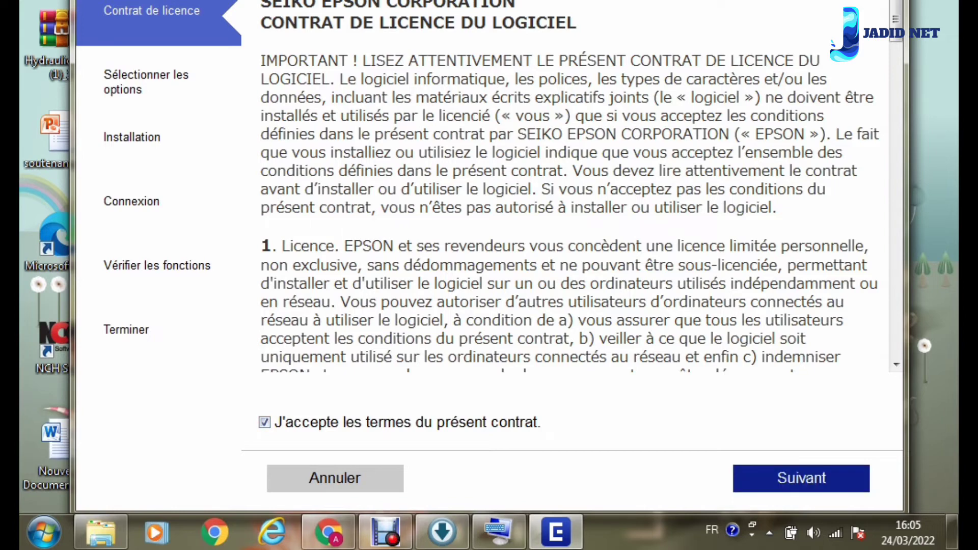
click(801, 478)
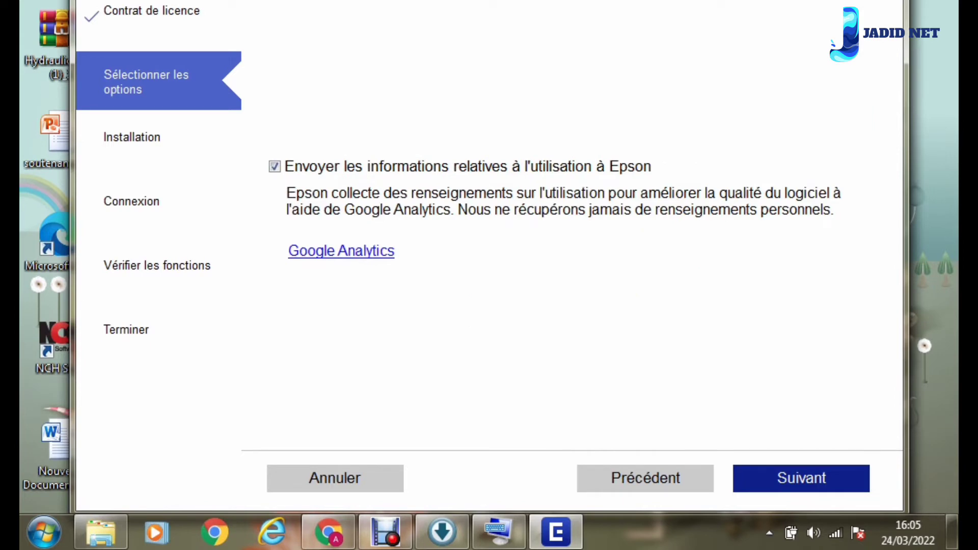
click(802, 479)
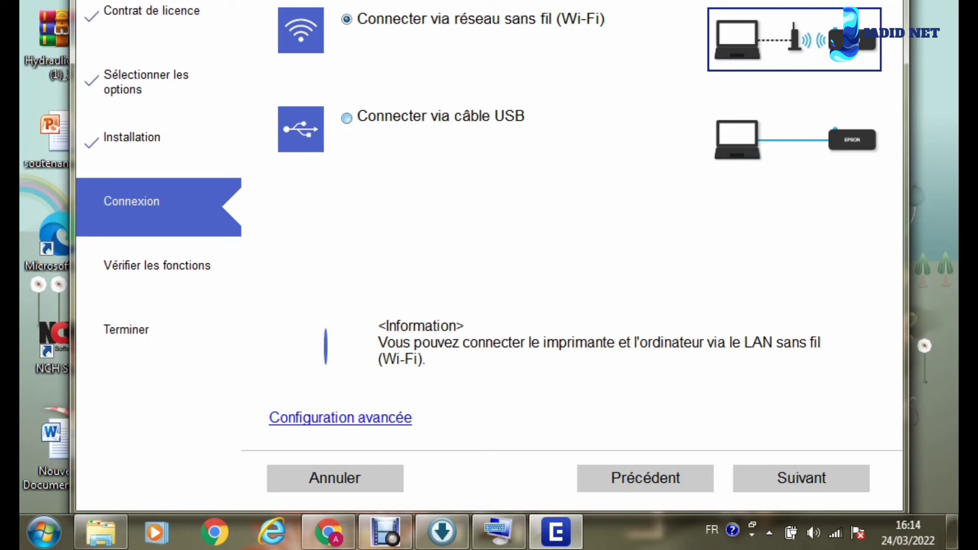
Choose the wireless network (Wi-Fi) connection for the printer and continue the installation.
click(347, 118)
click(346, 19)
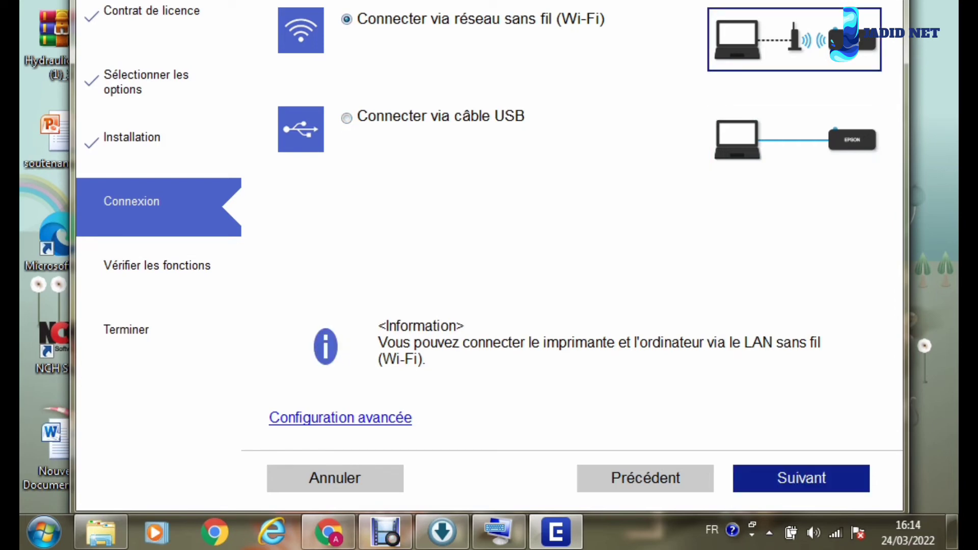
key(Return)
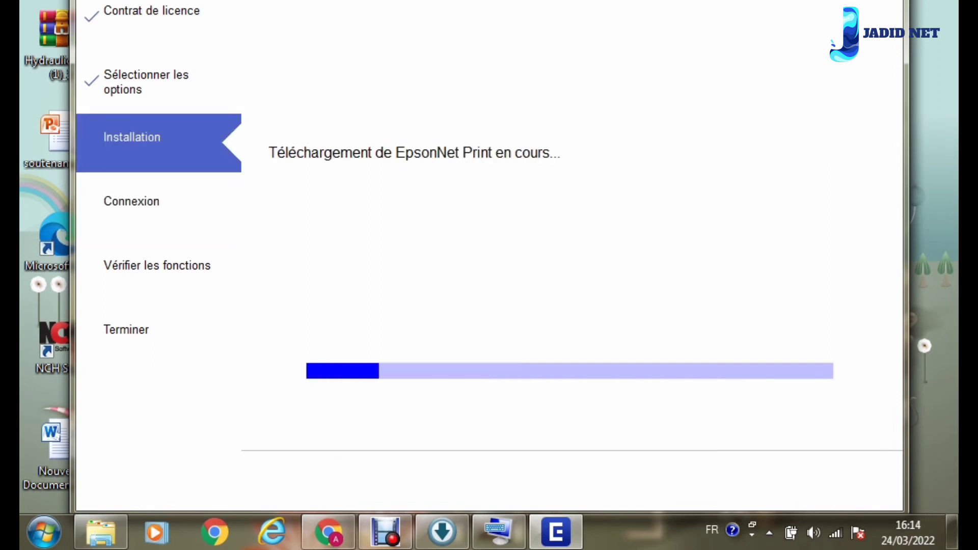